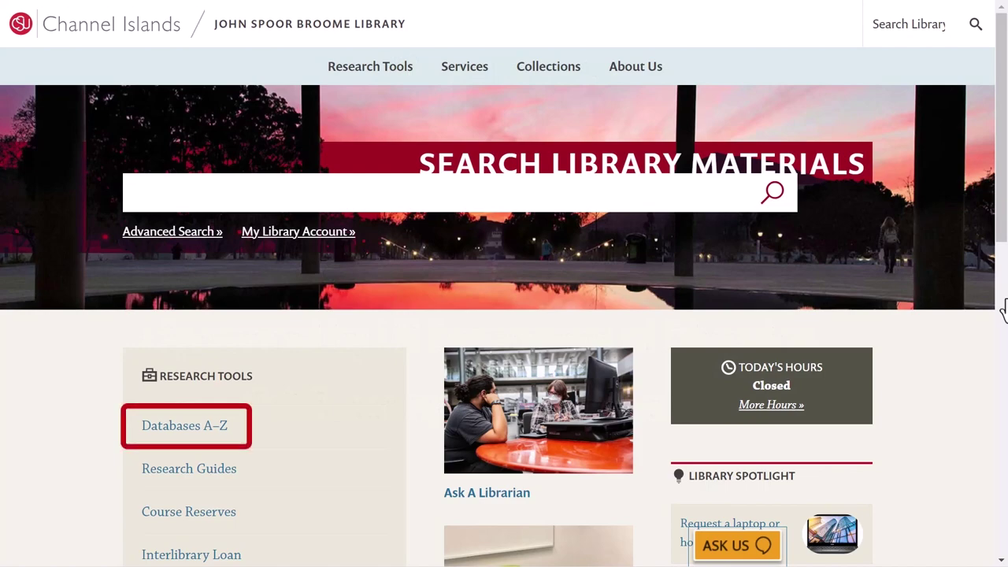
# Step: Open the Databases A-Z list from the library homepage's Research Tools
pyautogui.click(181, 432)
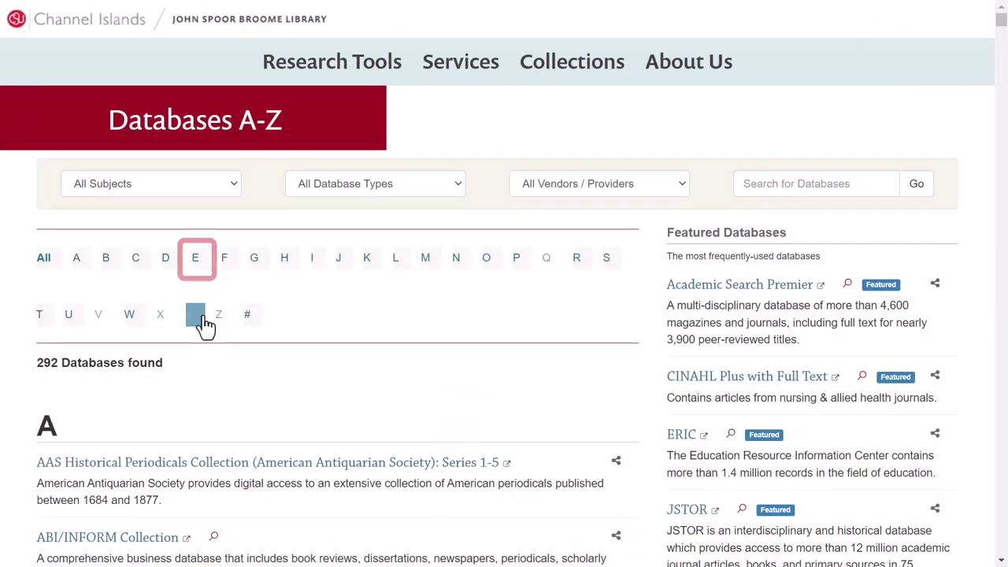
# Step: Filter the database list to the letter E and open ERIC
pyautogui.click(200, 263)
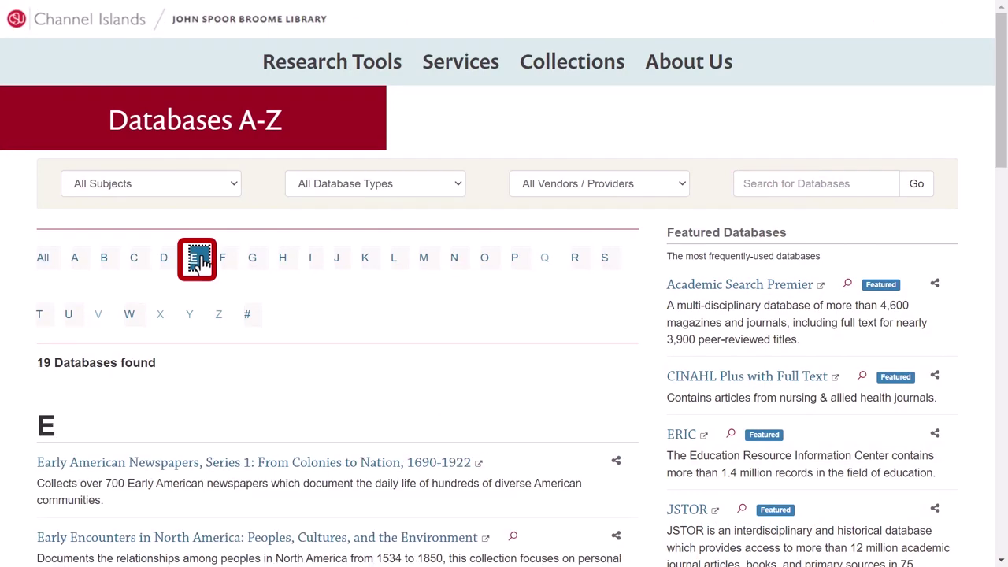
pyautogui.scroll(-2, 398, 522)
pyautogui.scroll(-10, 400, 522)
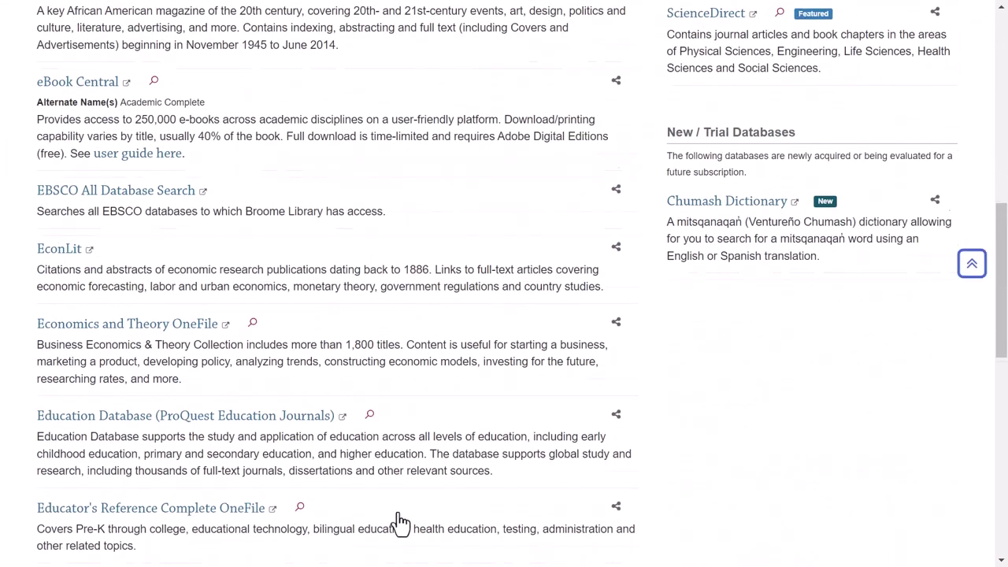
pyautogui.scroll(-3, 400, 523)
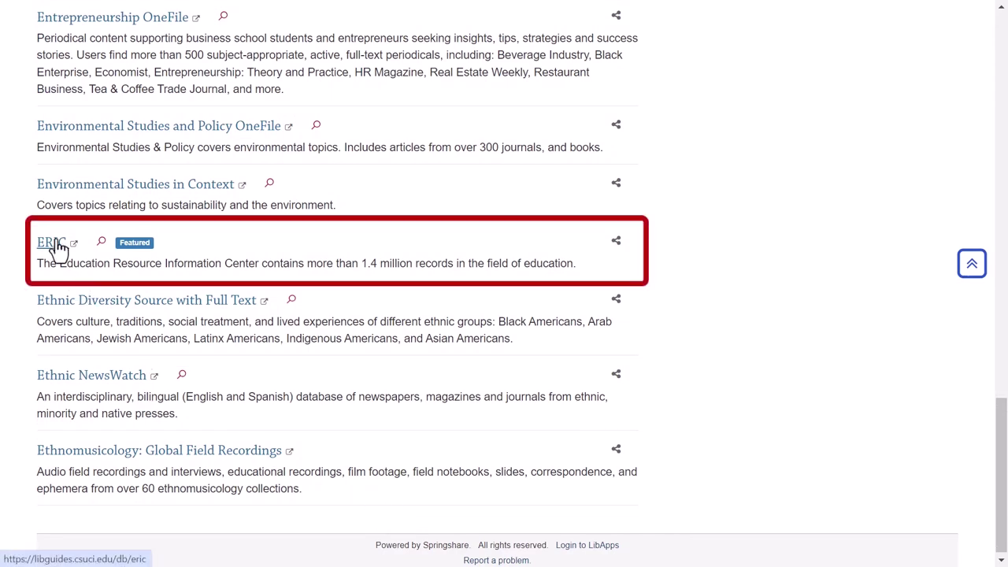
pyautogui.click(59, 247)
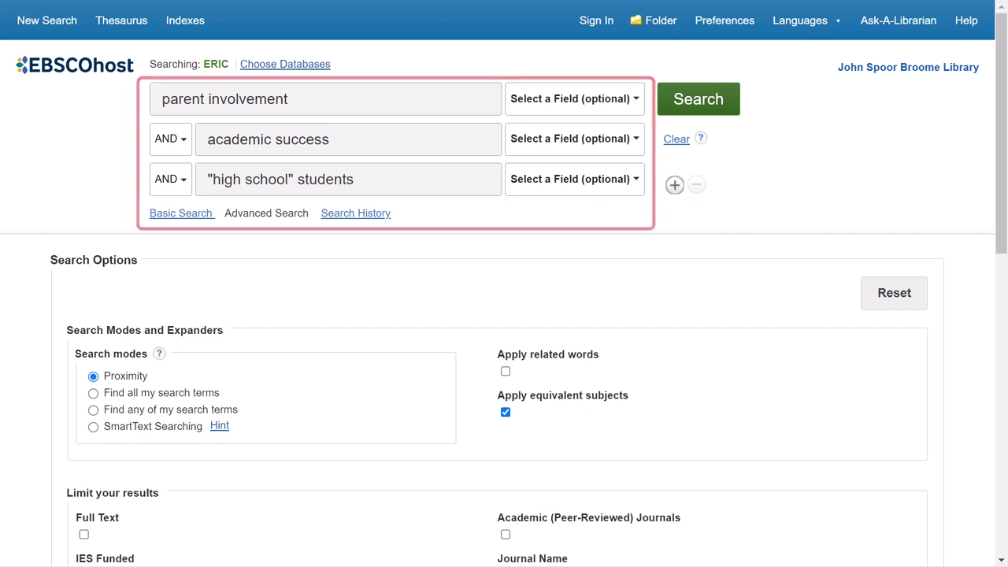
# Step: Finish the academic success term in the second row and dismiss the autocomplete suggestions
pyautogui.click(496, 148)
pyautogui.press('BackSpace')
pyautogui.write('s')
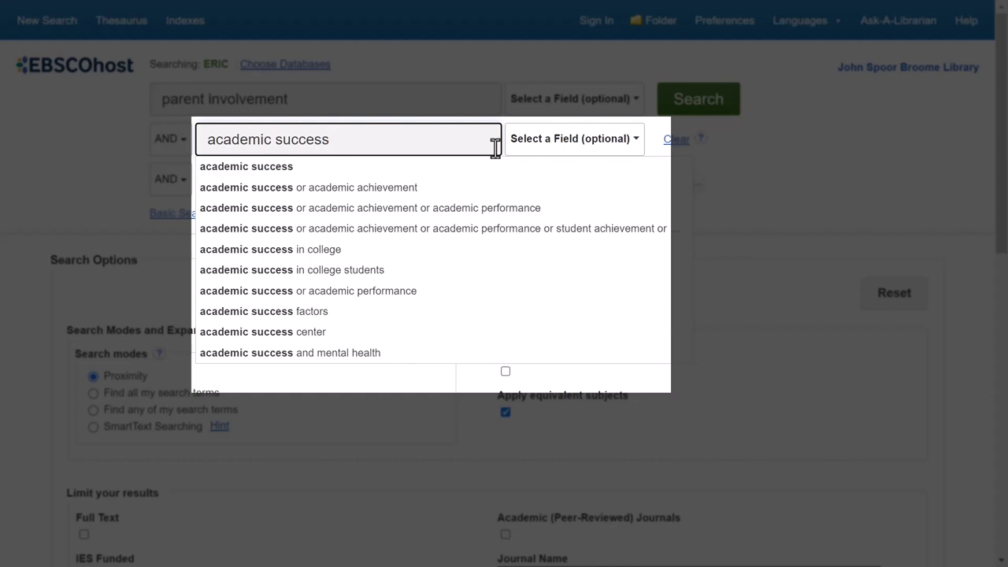
pyautogui.click(549, 161)
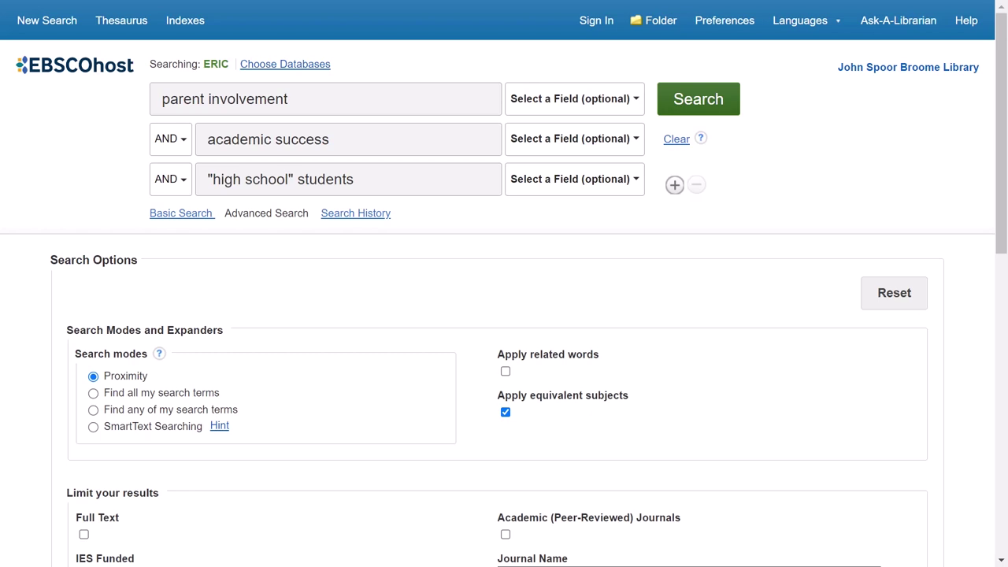
# Step: Add an empty fourth AND row and browse the first row's field list without changing it
pyautogui.click(673, 186)
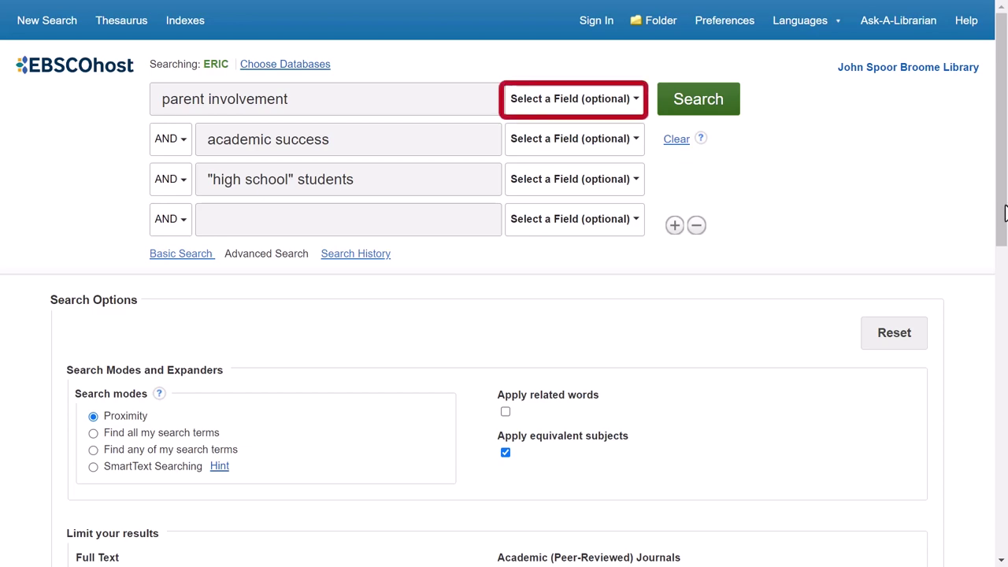
pyautogui.click(633, 102)
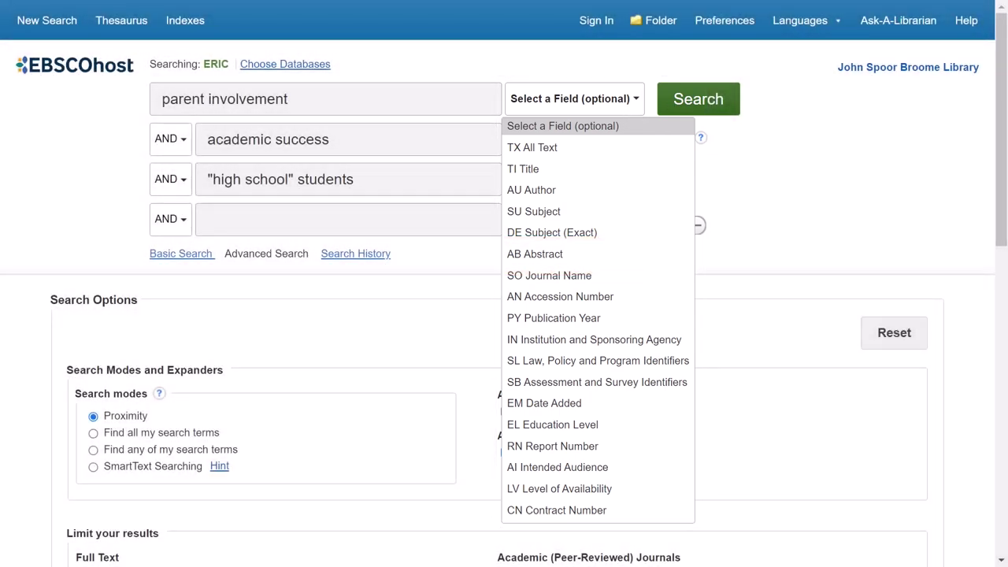
pyautogui.click(1004, 79)
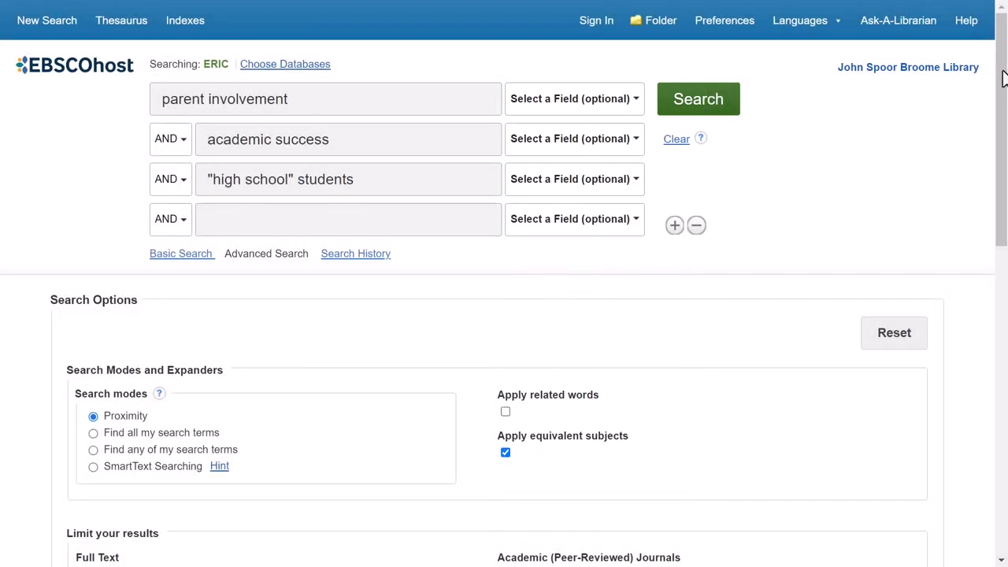
pyautogui.moveTo(1004, 79); pyautogui.dragTo(979, 288)
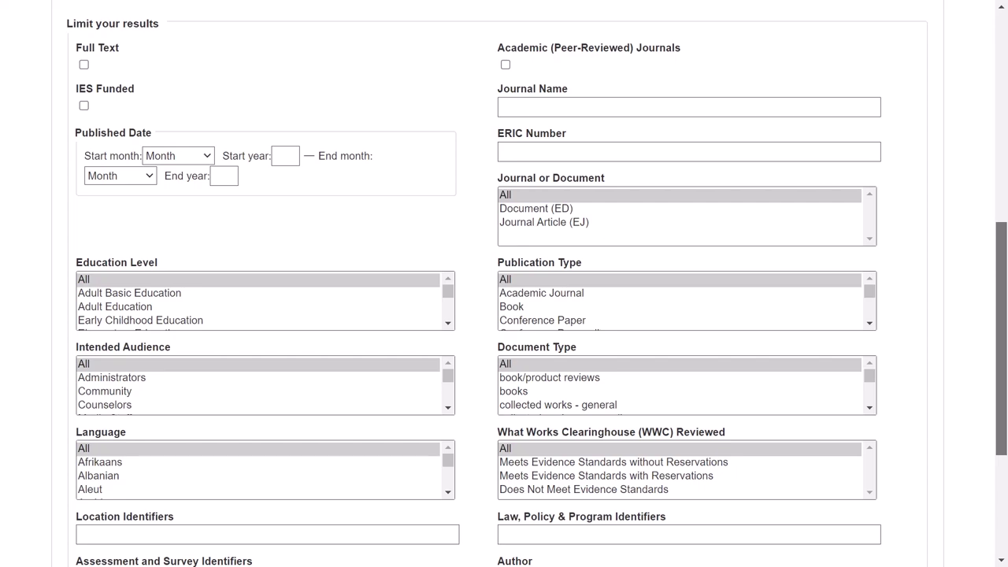
pyautogui.scroll(7, 504, 284)
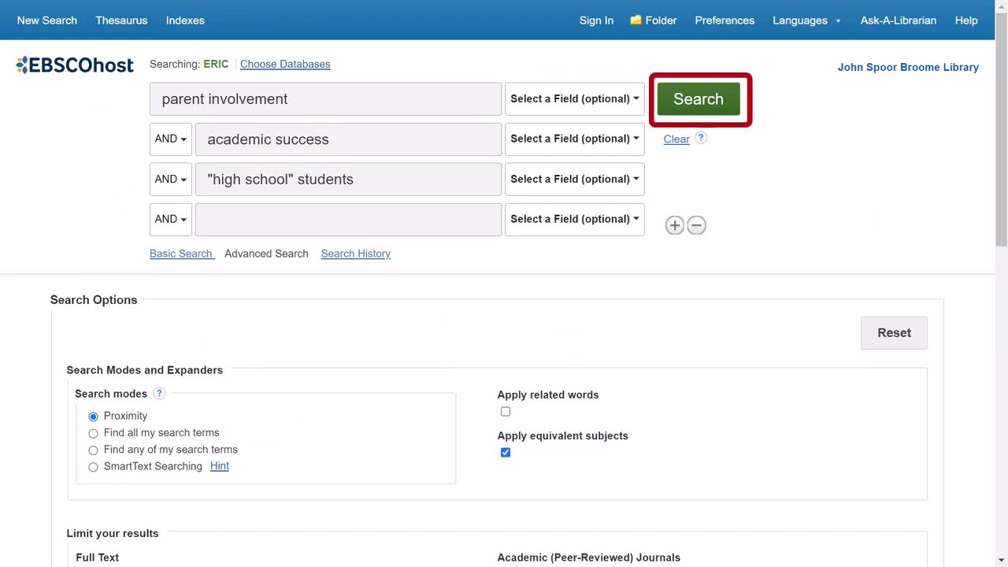
pyautogui.click(707, 110)
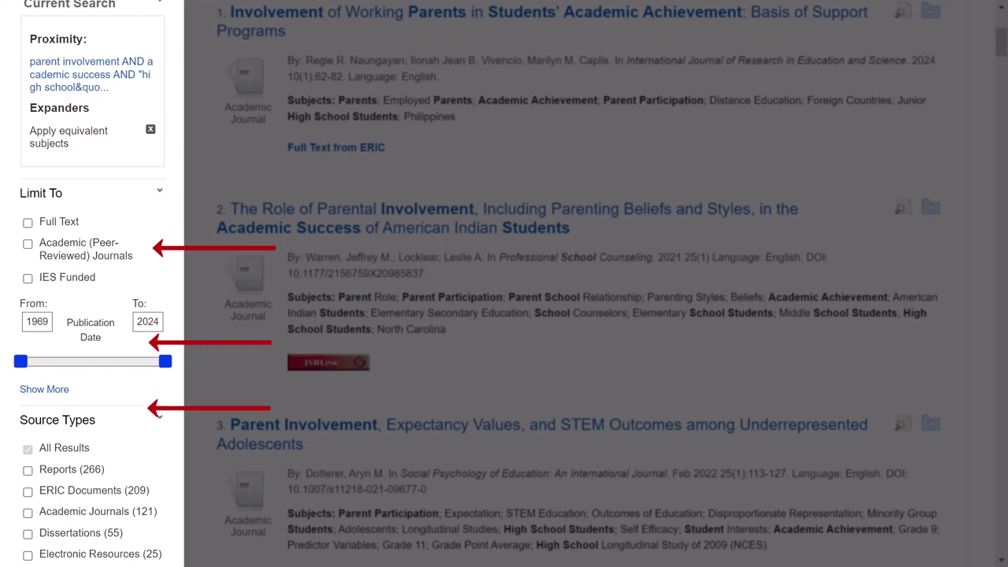
pyautogui.moveTo(1000, 51); pyautogui.dragTo(998, 79)
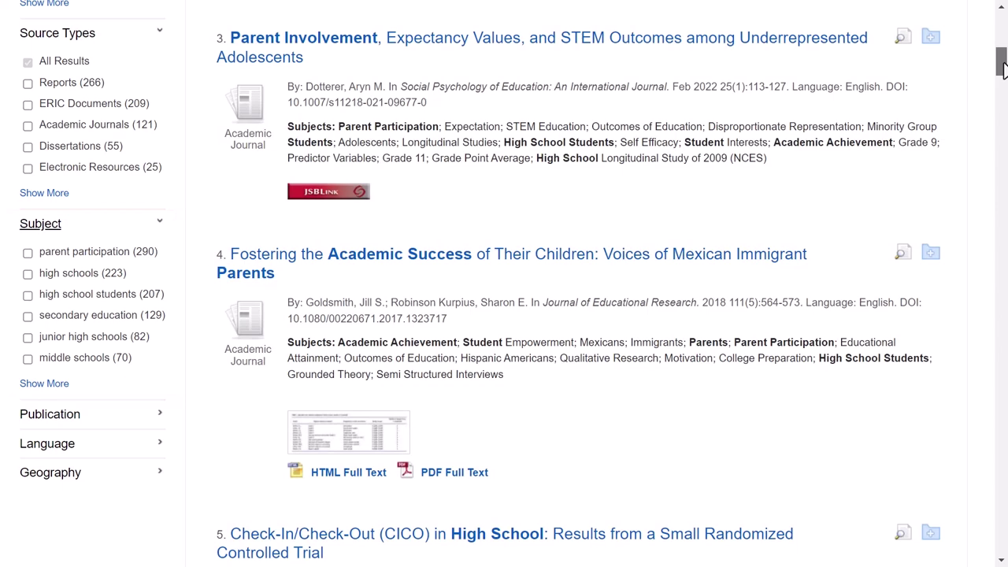
pyautogui.moveTo(1002, 69); pyautogui.dragTo(1003, 23)
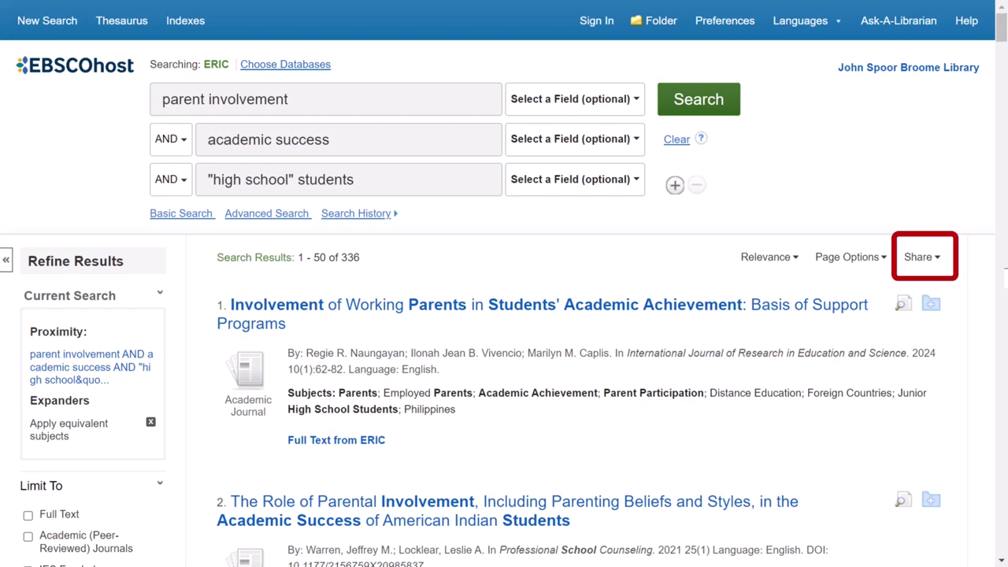
# Step: Select the search's Use Permalink URL under Share, then close the Share menu
pyautogui.click(920, 257)
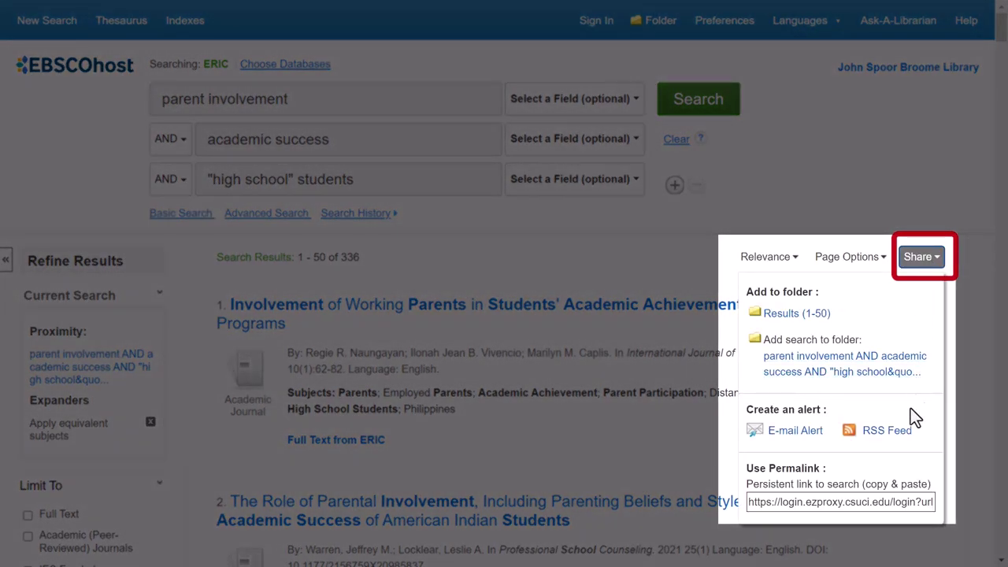
pyautogui.click(896, 501)
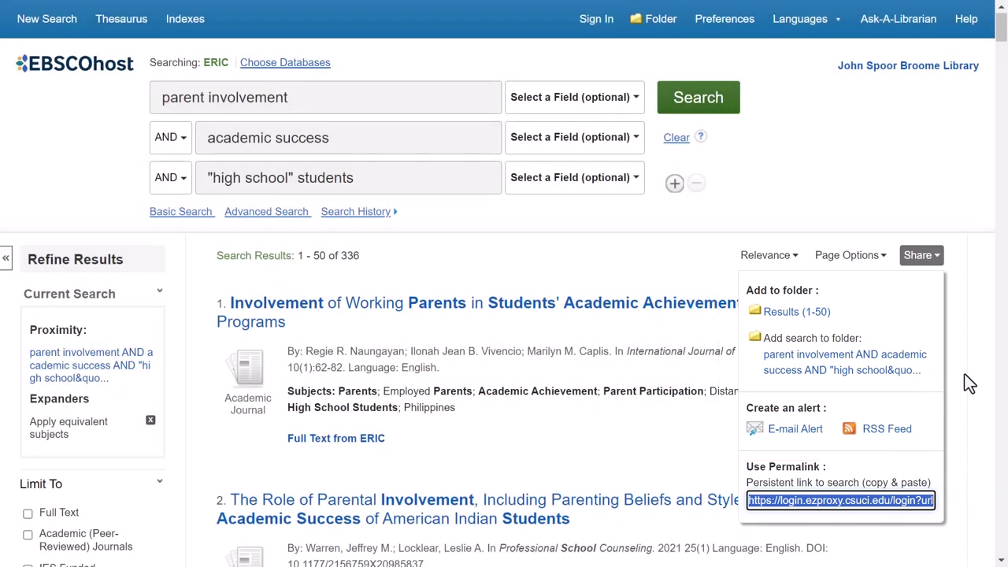
pyautogui.press('Escape')
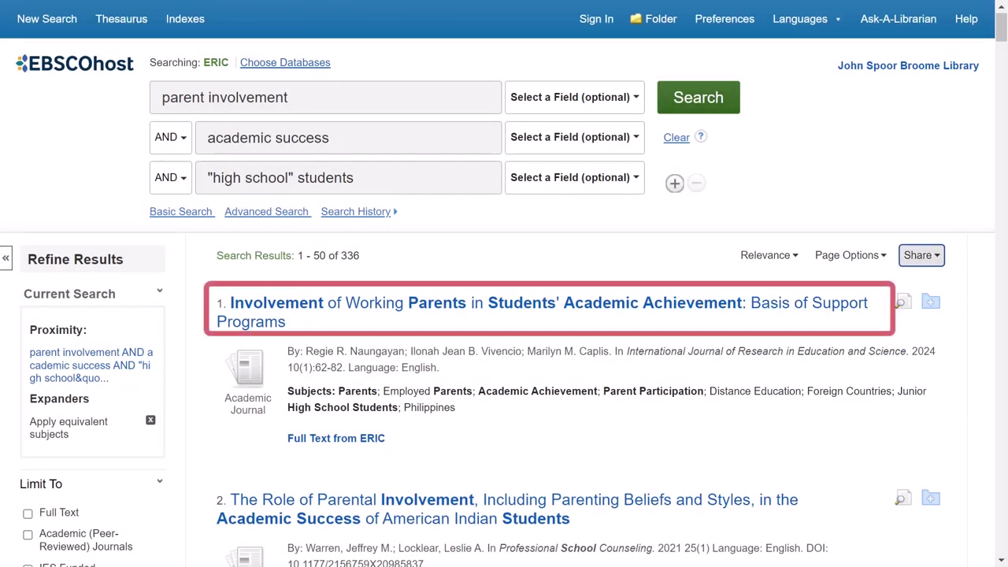
# Step: Open the first result, 'Involvement of Working Parents in Students' Academic Achievement', and scroll through its record
pyautogui.click(473, 311)
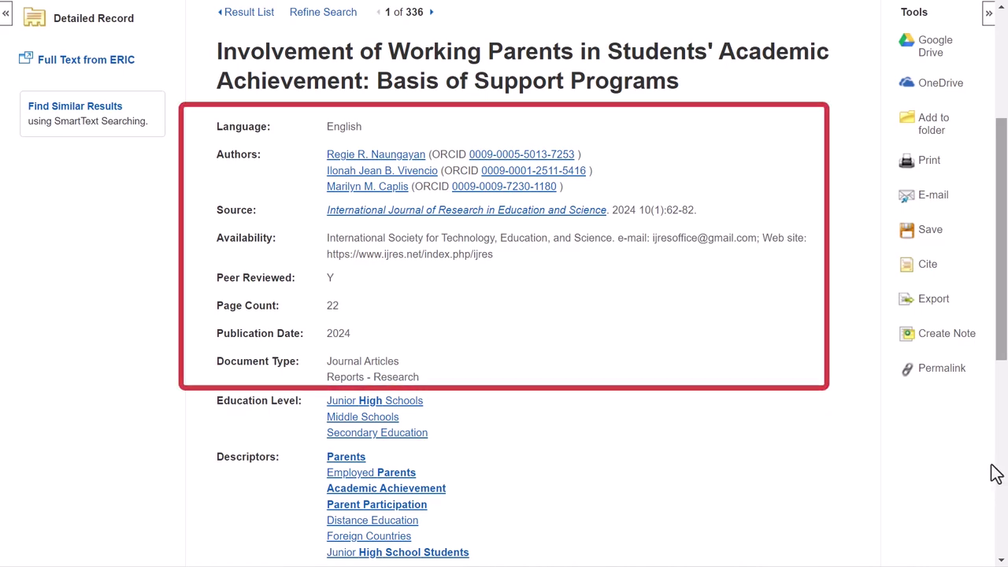
pyautogui.moveTo(993, 333); pyautogui.dragTo(1005, 498)
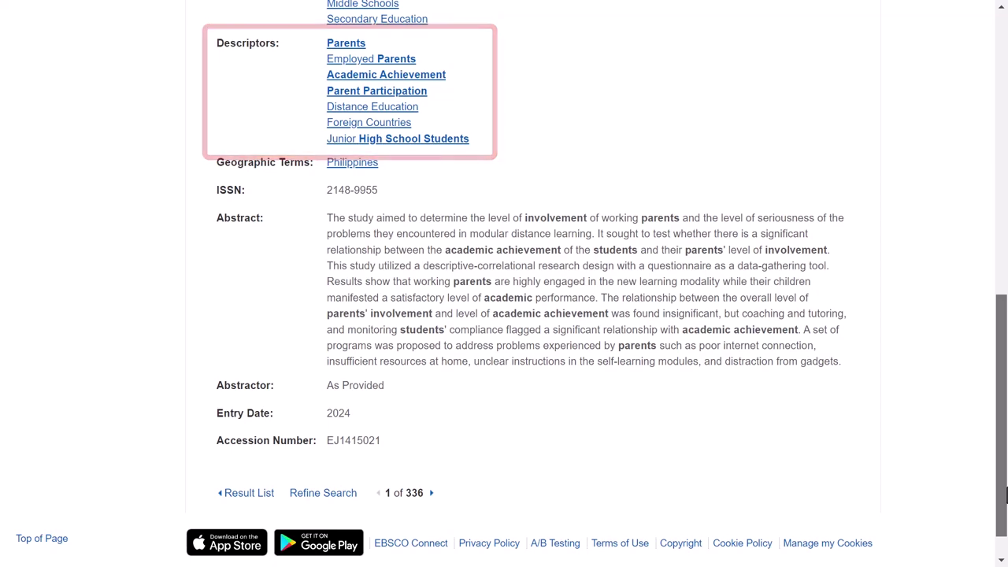
pyautogui.scroll(5, 504, 315)
pyautogui.scroll(2, 504, 315)
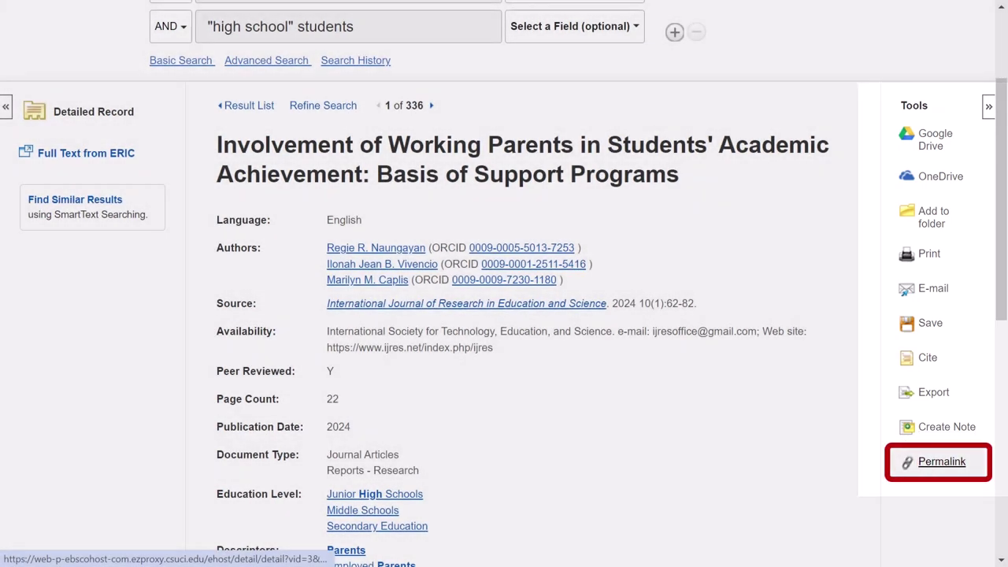
# Step: Show the record's permanent URL via Permalink in Tools, then close it
pyautogui.click(942, 462)
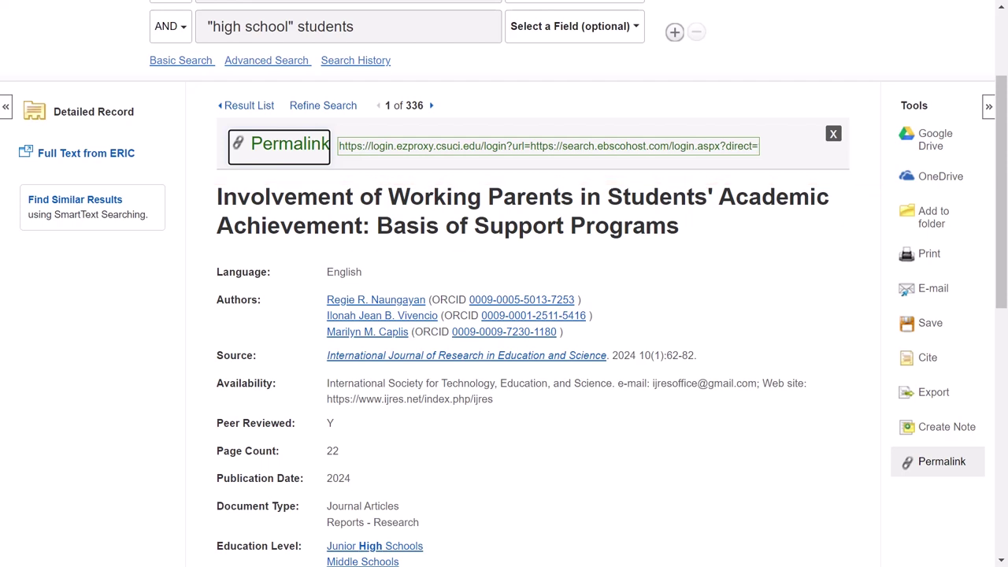
pyautogui.click(927, 364)
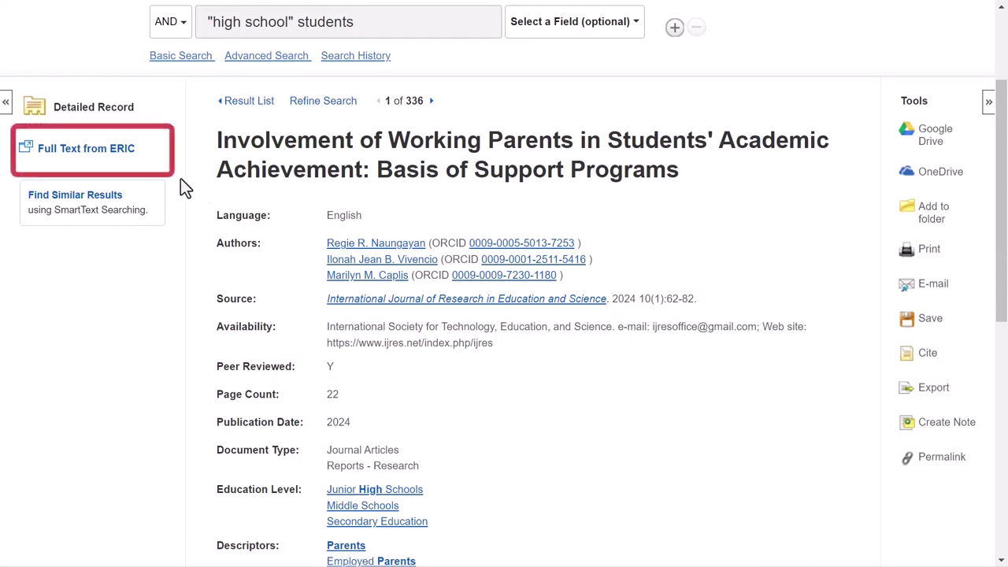
# Step: Open the article's Full Text from ERIC and start the full-text download
pyautogui.click(112, 156)
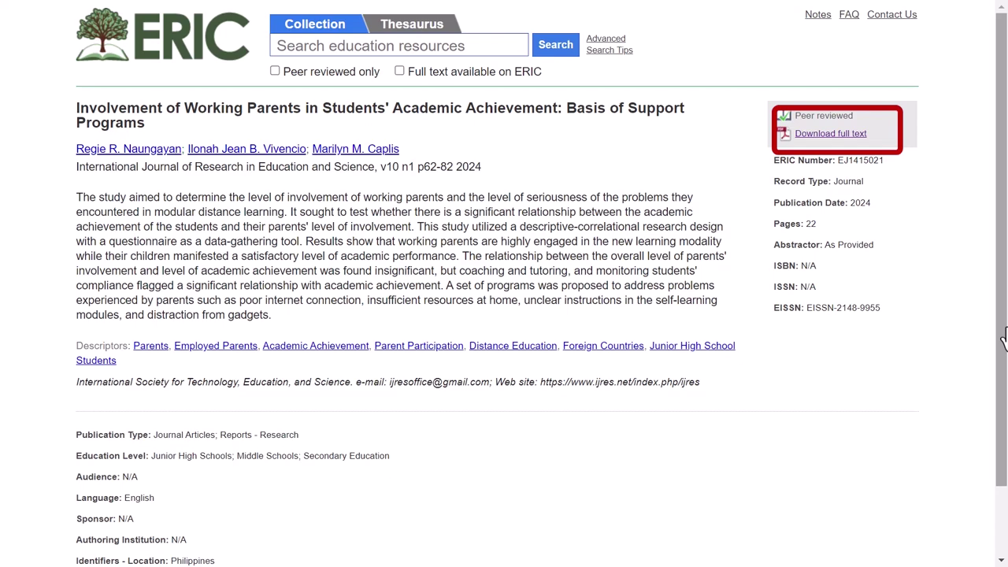
pyautogui.click(843, 137)
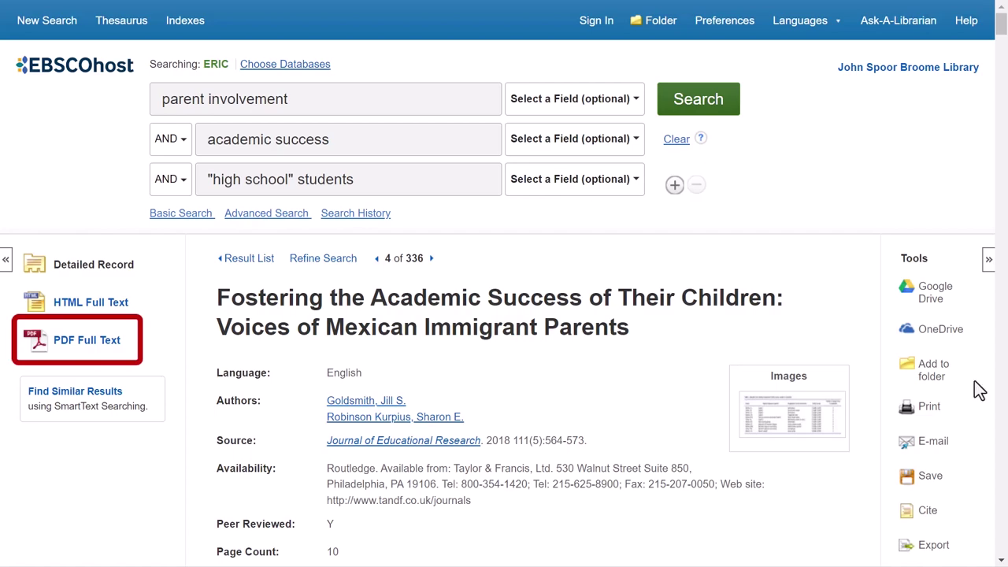
# Step: Open the PDF full text, then the HTML full text, of 'Fostering the Academic Success of Their Children'
pyautogui.click(89, 344)
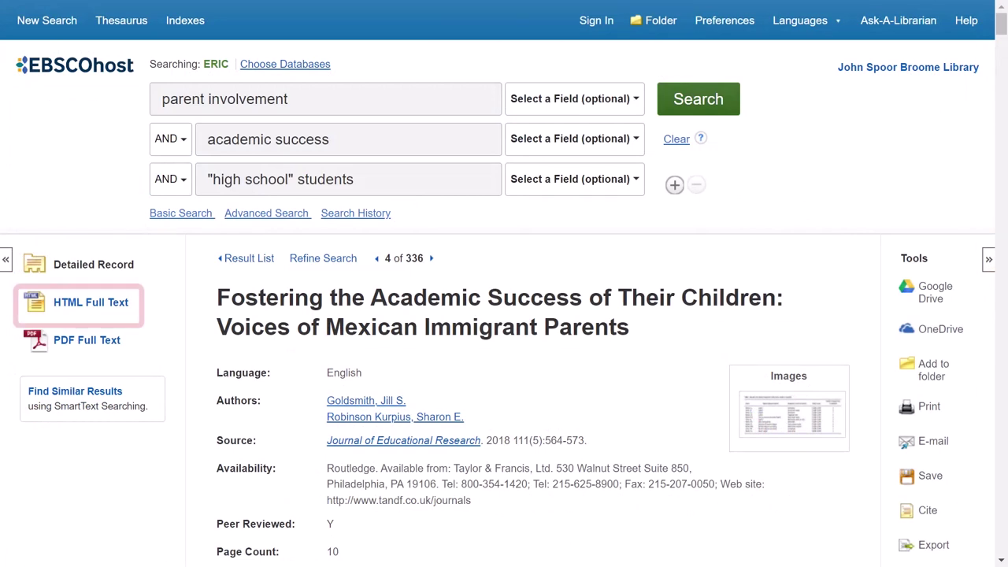
pyautogui.click(117, 309)
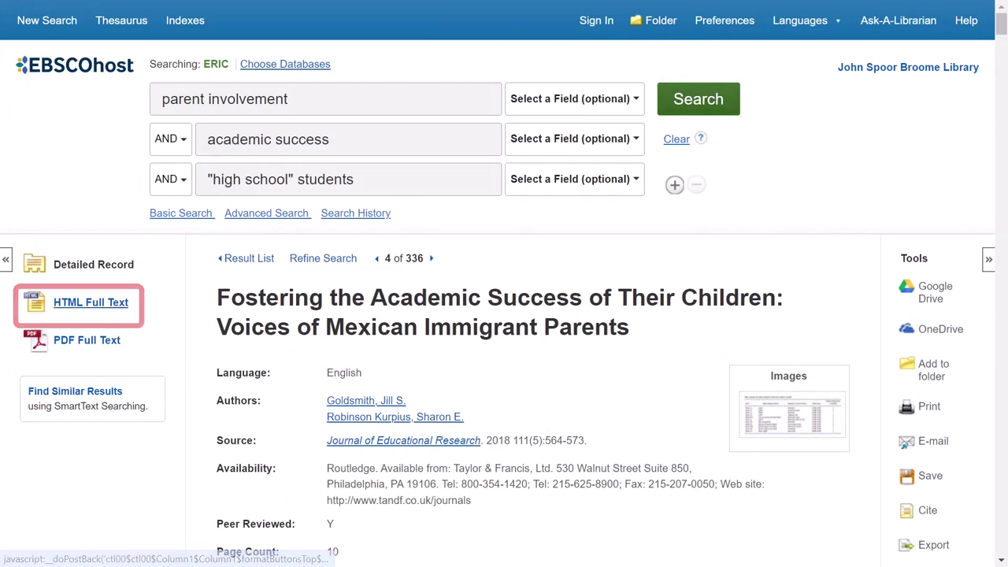